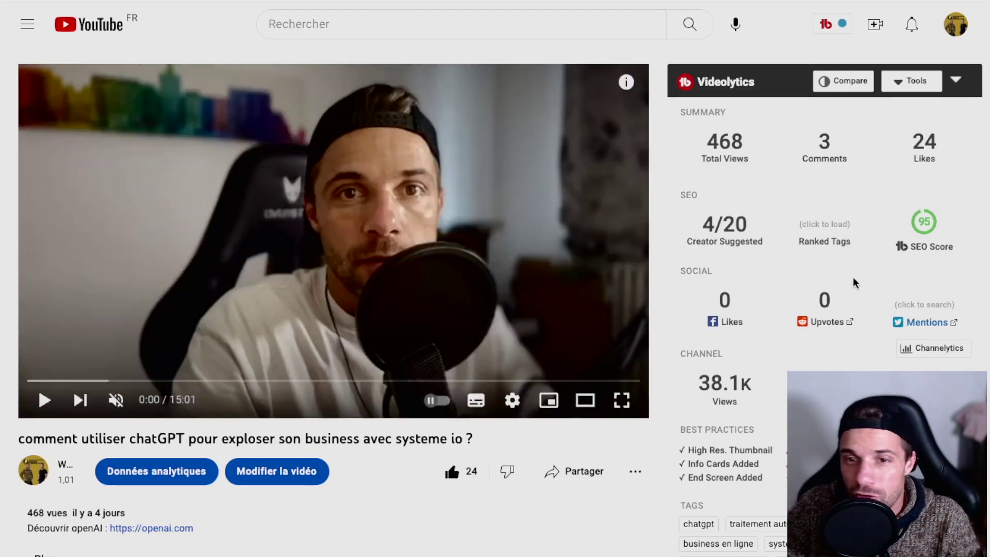
# Step: Switch to ChatGPT and highlight the timecode list in the prompt requesting a YouTube video description
pyautogui.moveTo(915, 247)
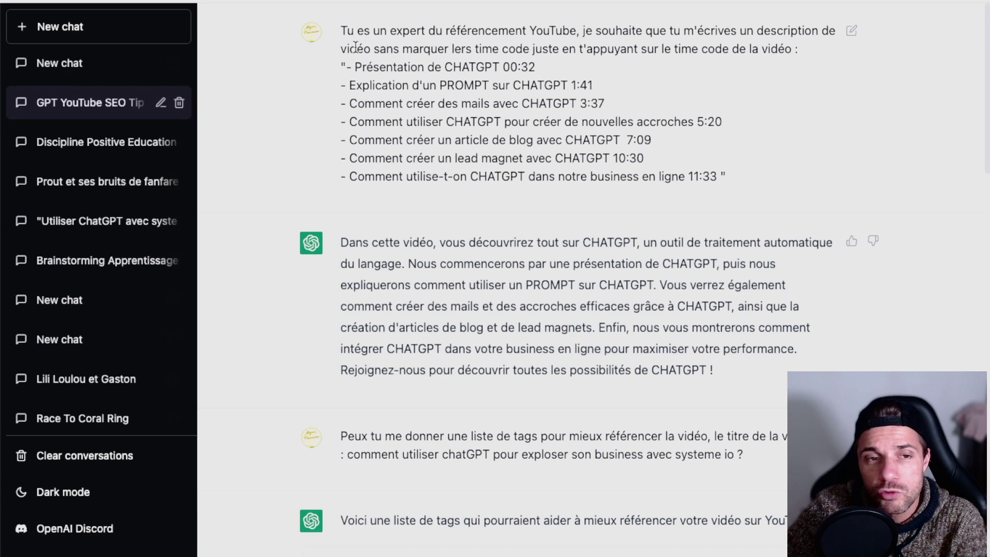
pyautogui.moveTo(741, 172); pyautogui.dragTo(328, 58)
pyautogui.click(442, 275)
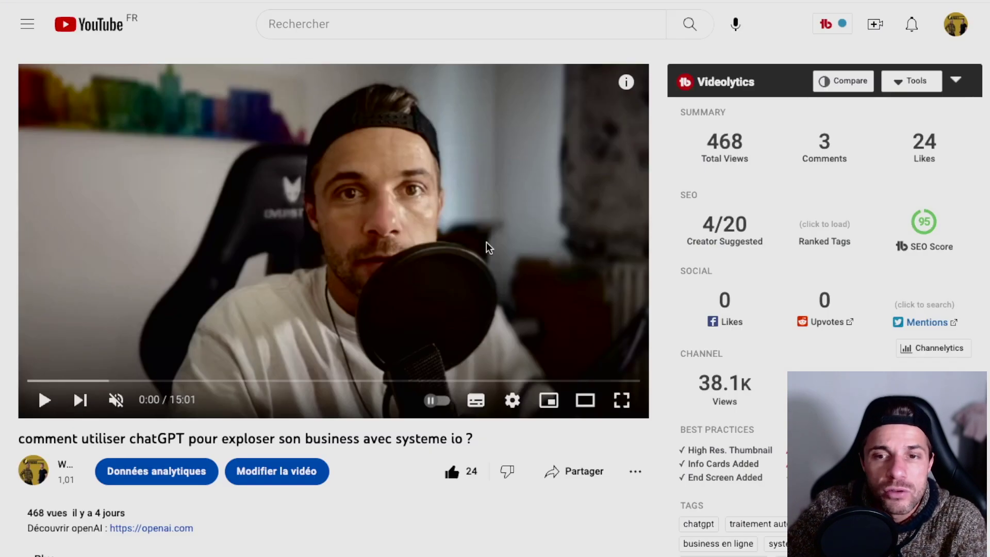
# Step: Switch to the YouTube video page, expand the video's full description and examine its TIMECODE DE LA VIDÉO list
pyautogui.scroll(-8, 506, 364)
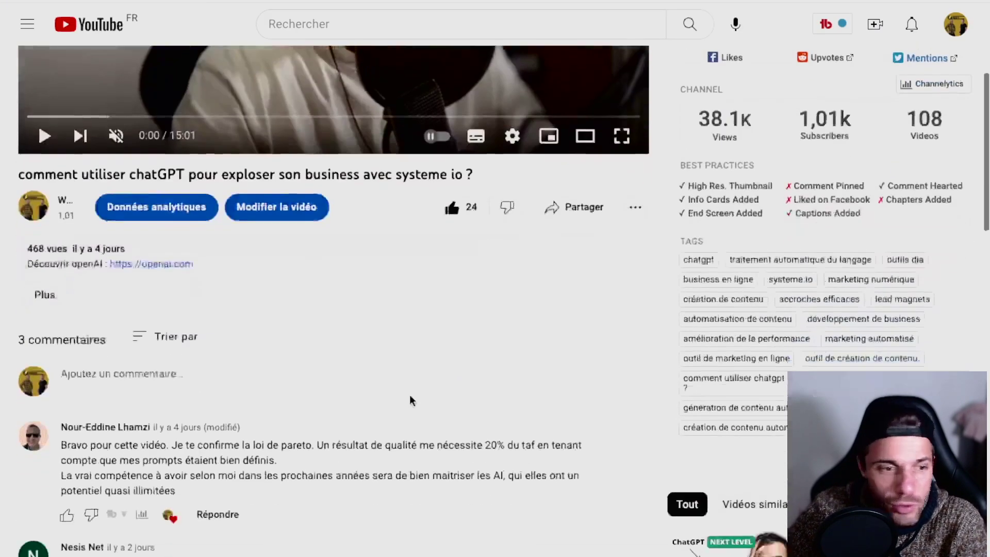
pyautogui.scroll(1, 256, 287)
pyautogui.click(516, 229)
pyautogui.scroll(-2, 516, 231)
pyautogui.moveTo(362, 227); pyautogui.dragTo(204, 194)
pyautogui.scroll(1, 433, 206)
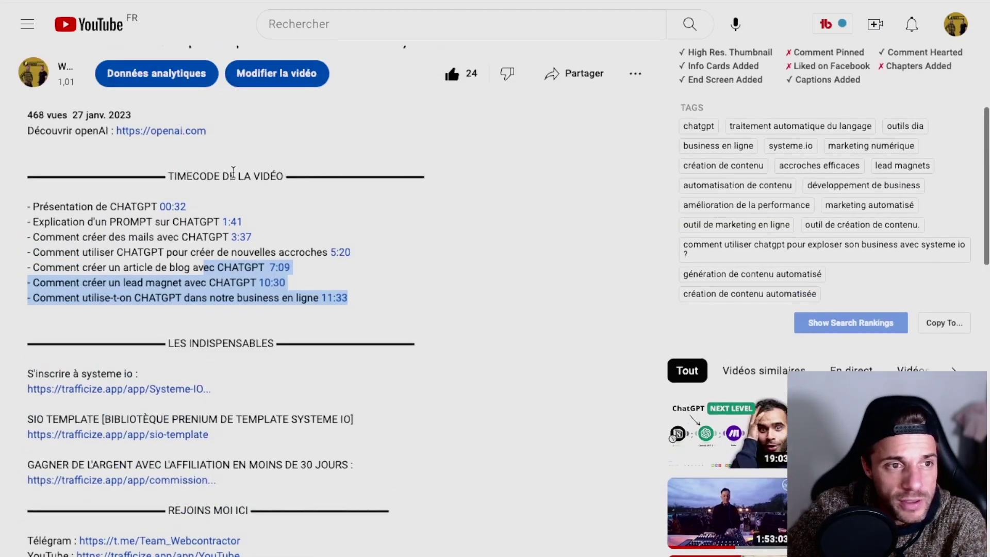
pyautogui.click(349, 299)
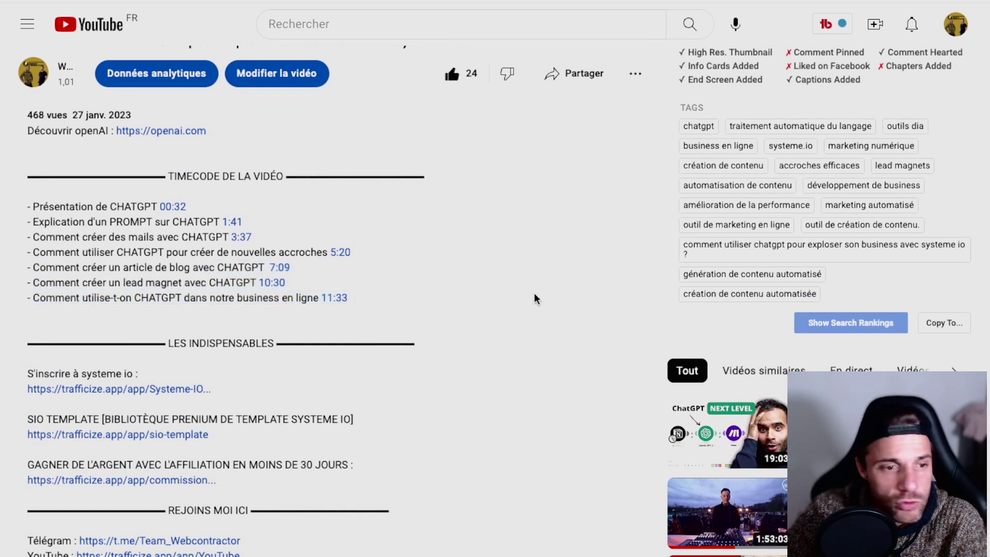
# Step: Highlight the whole summary paragraph under LA VIDÉO in the video description
pyautogui.scroll(-5, 441, 239)
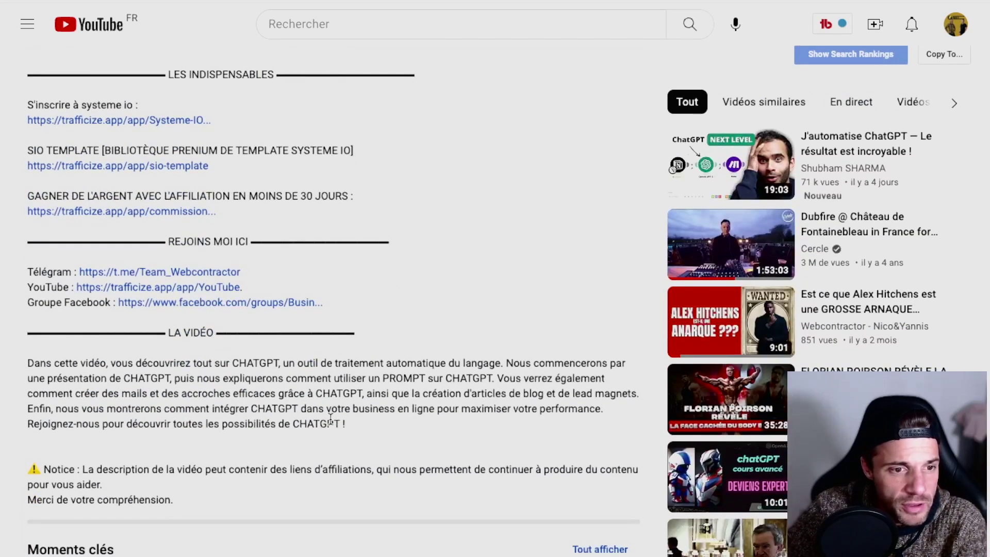
pyautogui.moveTo(351, 422); pyautogui.dragTo(24, 366)
pyautogui.click(45, 368)
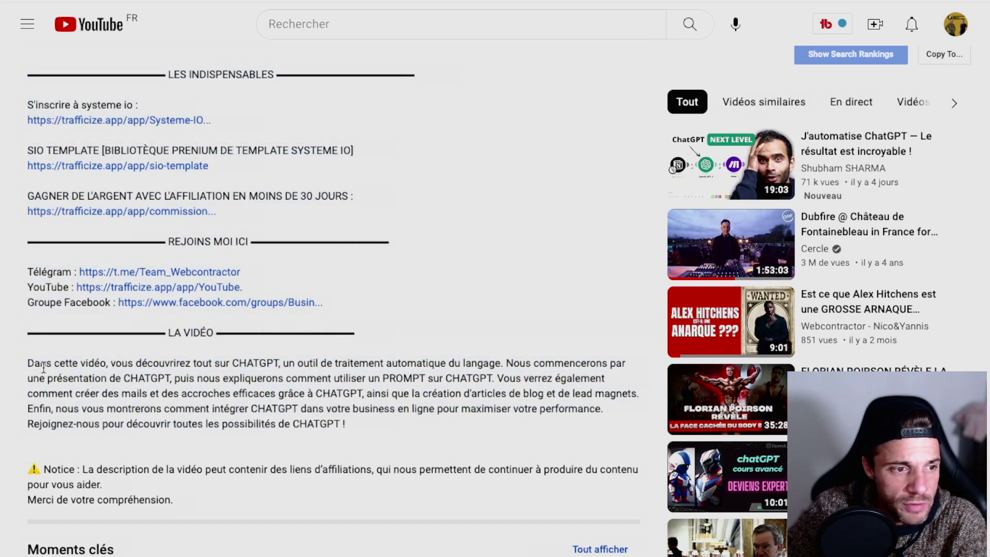
pyautogui.moveTo(368, 425); pyautogui.dragTo(31, 362)
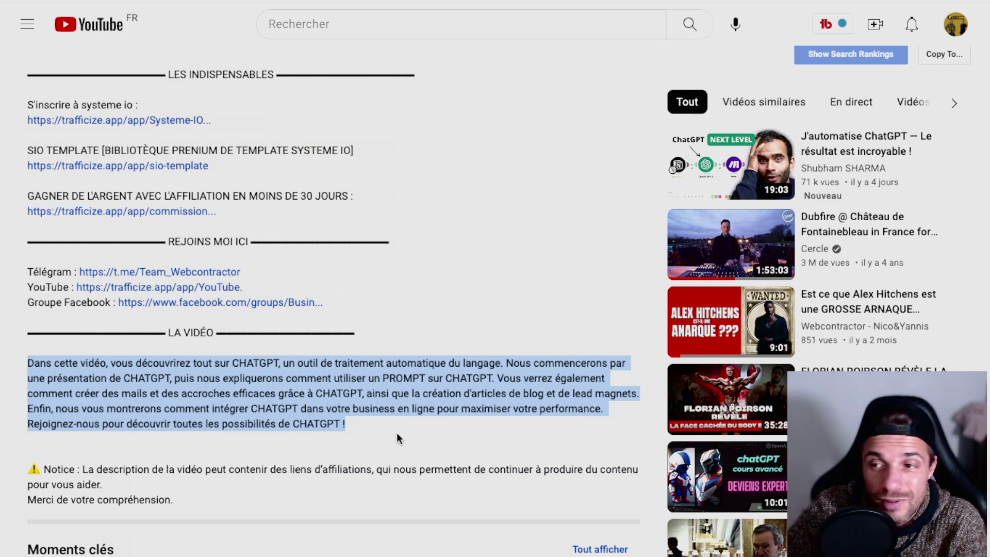
pyautogui.moveTo(355, 432); pyautogui.dragTo(19, 365)
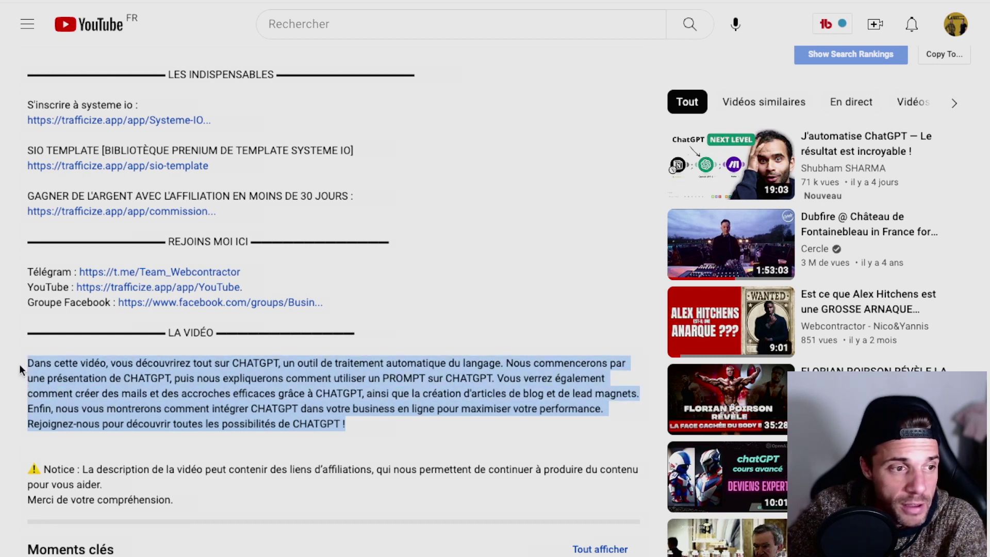
pyautogui.scroll(5, 379, 391)
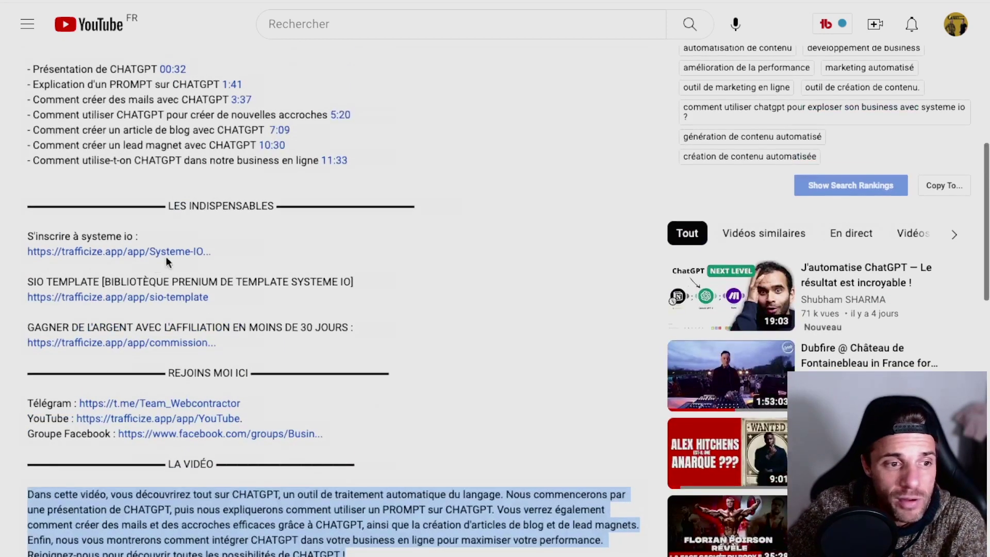
pyautogui.scroll(4, 209, 303)
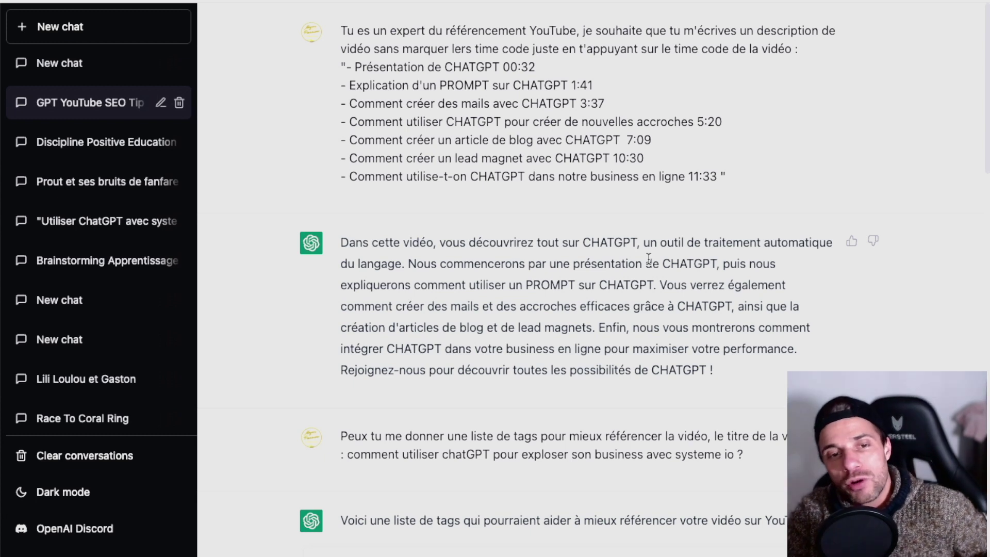
# Step: Compare the tags on the YouTube video with the two tag lists suggested in the ChatGPT conversation
pyautogui.scroll(-3, 644, 276)
pyautogui.scroll(-2, 715, 288)
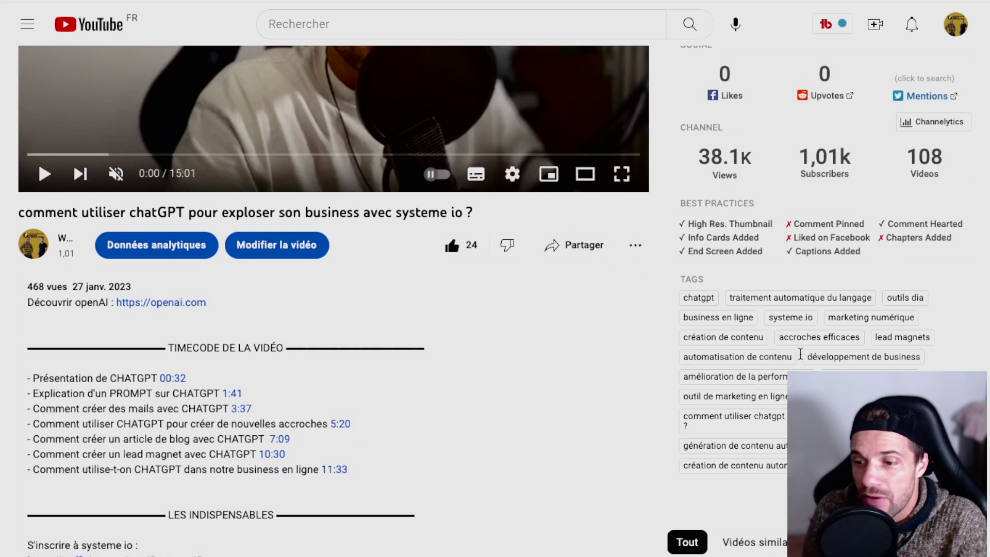
pyautogui.scroll(-1, 801, 353)
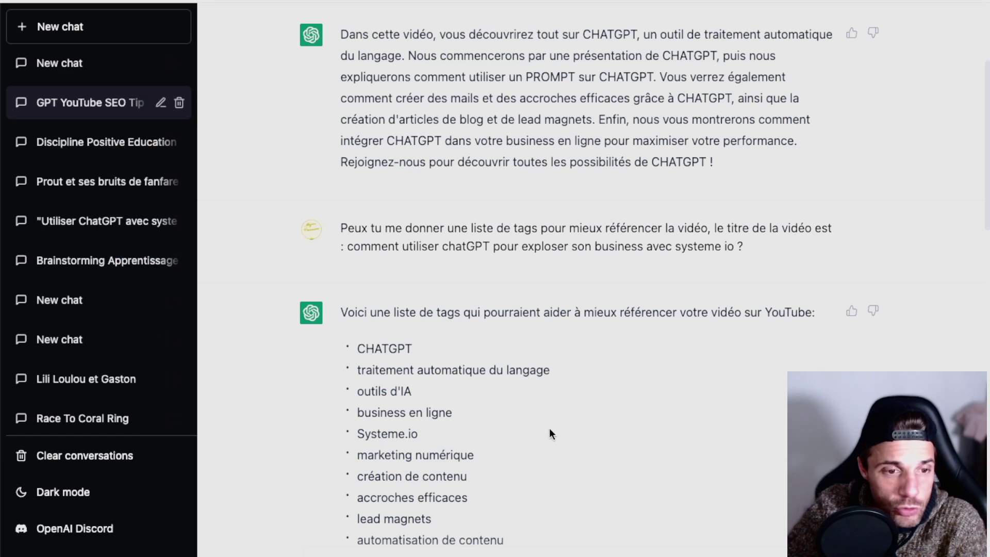
pyautogui.scroll(-6, 551, 434)
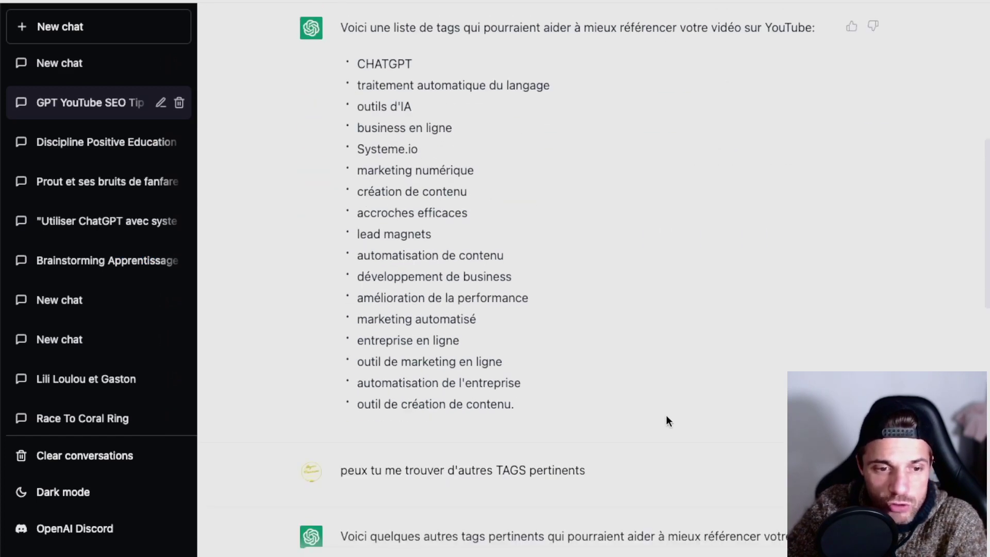
pyautogui.scroll(-3, 588, 392)
pyautogui.scroll(-4, 587, 368)
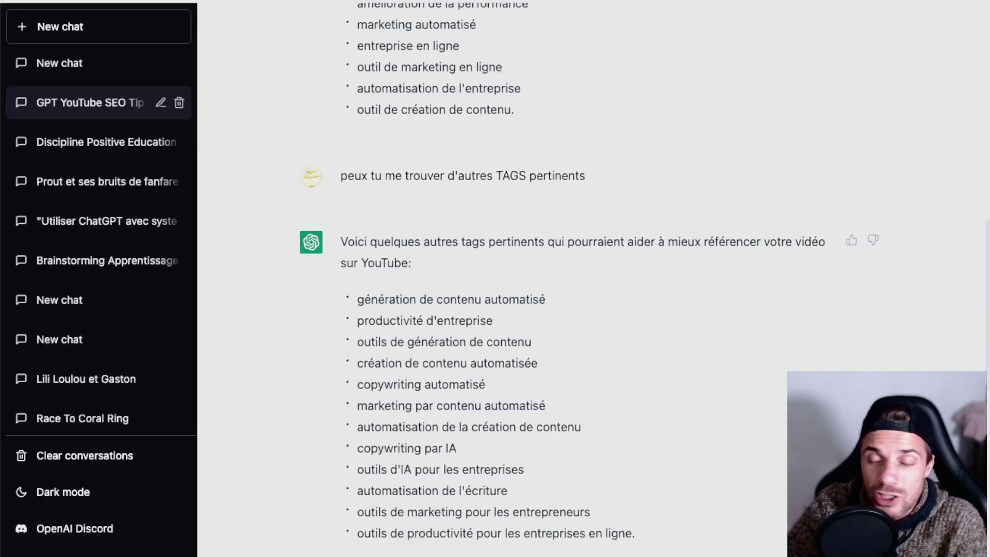
pyautogui.scroll(-2, 593, 278)
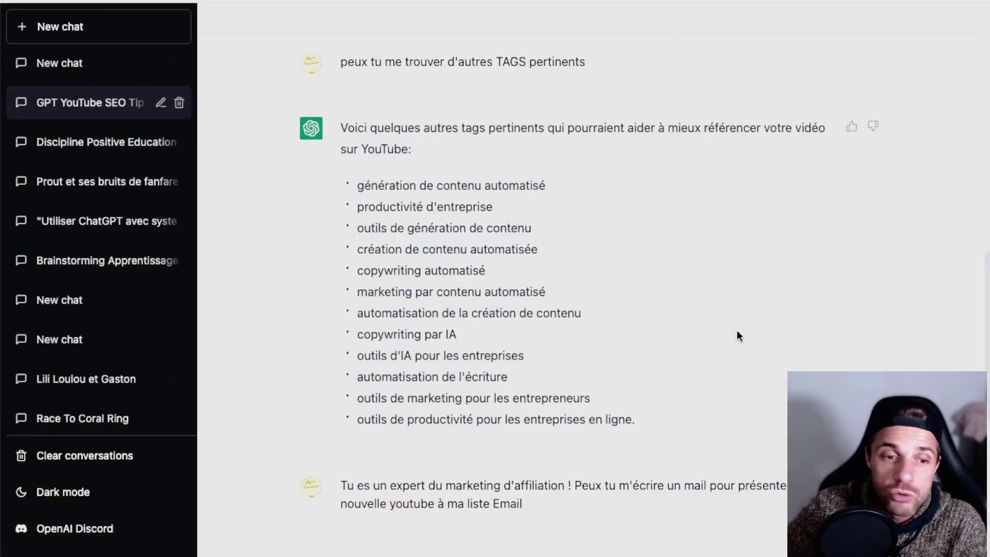
# Step: Read through the affiliate marketing prompt and the email ChatGPT wrote to present the new YouTube video to the mailing list
pyautogui.scroll(-5, 737, 334)
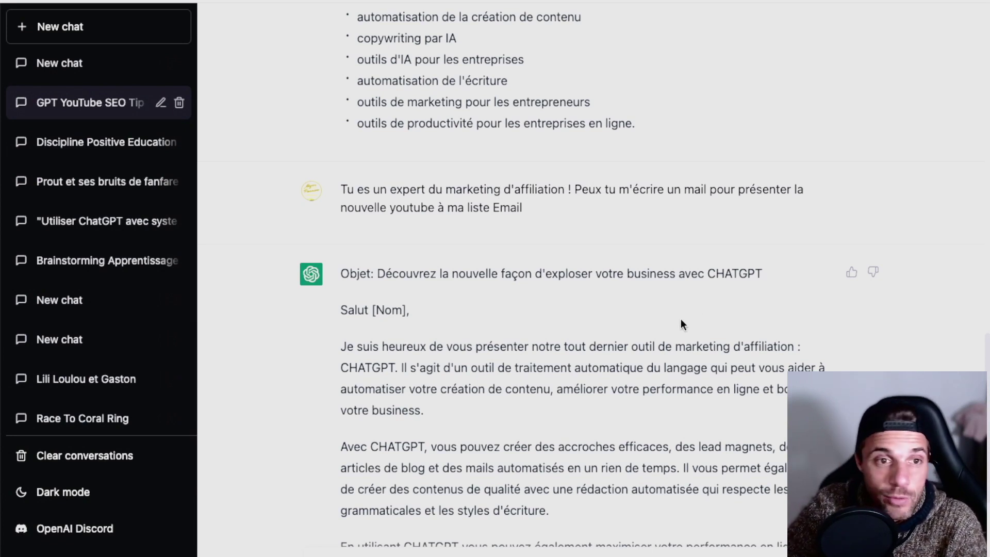
pyautogui.scroll(-3, 683, 320)
pyautogui.scroll(-3, 685, 325)
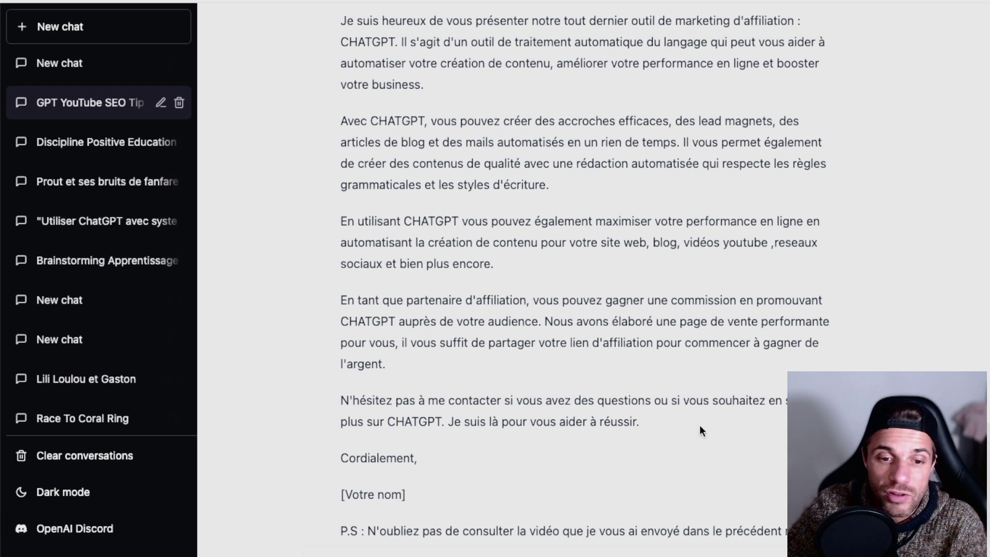
pyautogui.scroll(-2, 744, 263)
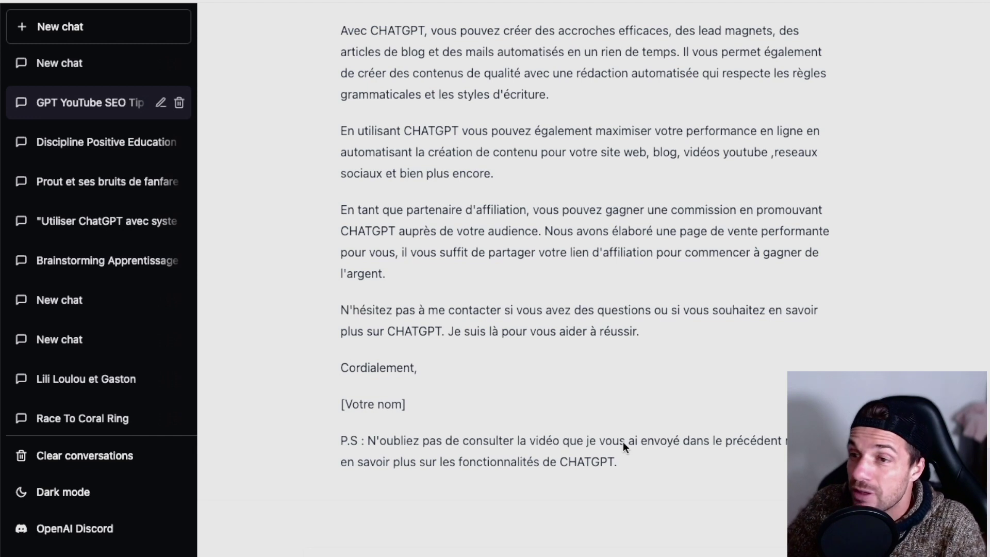
pyautogui.scroll(5, 645, 458)
pyautogui.scroll(-3, 653, 446)
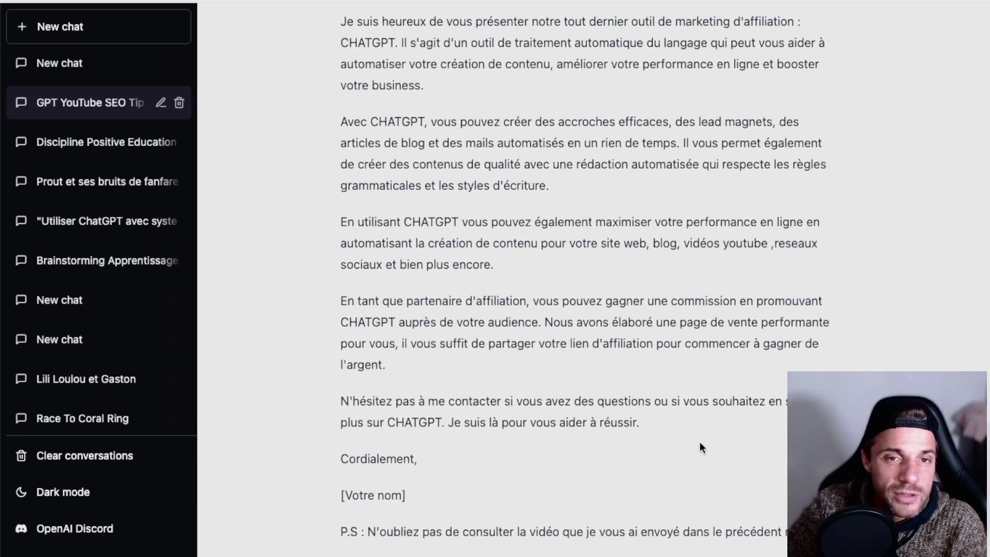
pyautogui.scroll(3, 700, 447)
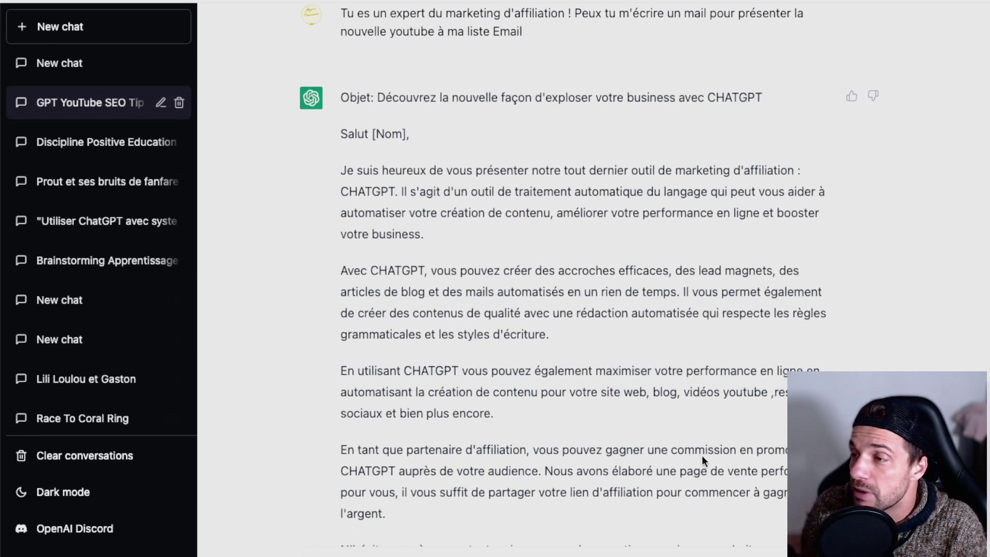